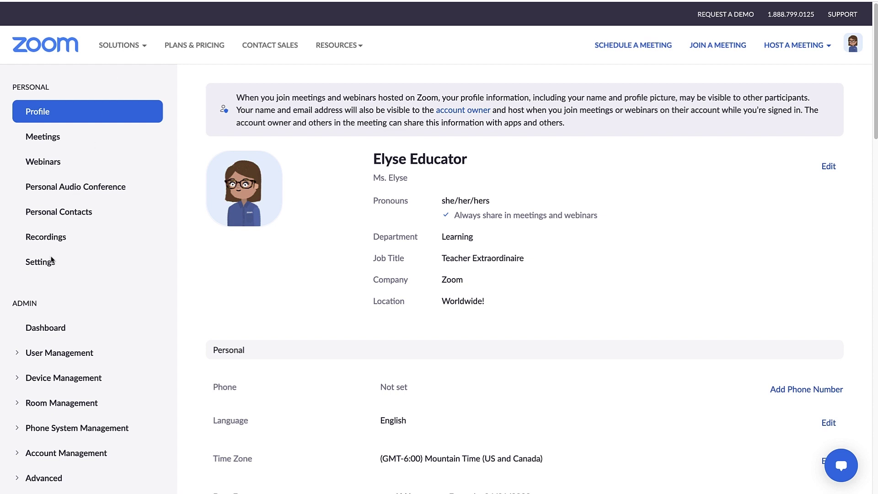
Under In Meeting (Advanced) settings, enable Focus Mode with 'Allow host to enable focus mode when scheduling', and save.
click(40, 263)
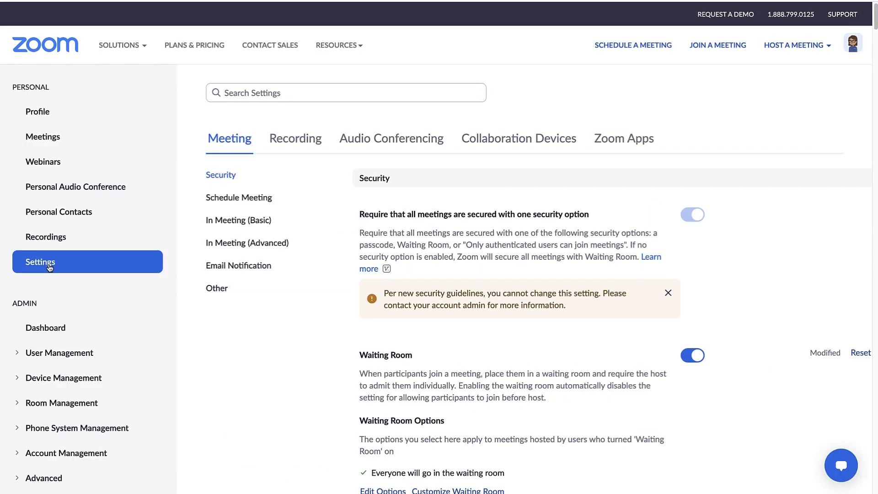
click(235, 245)
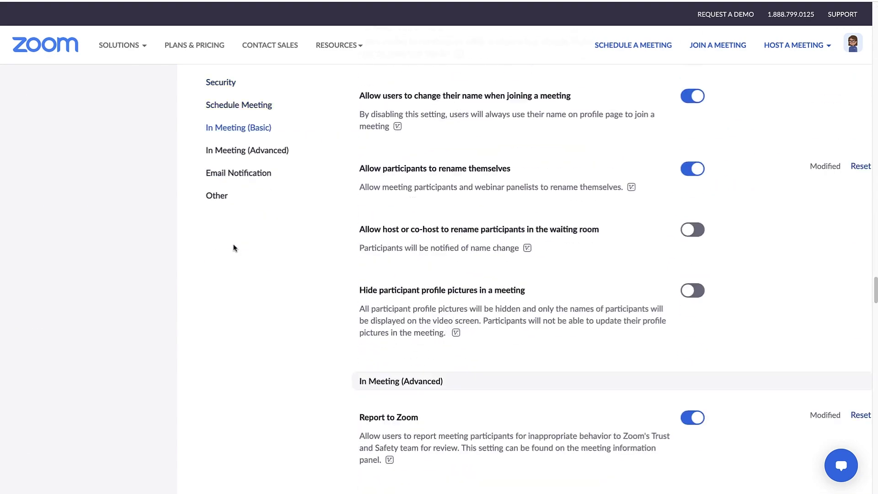
scroll(615, 279, down, 1)
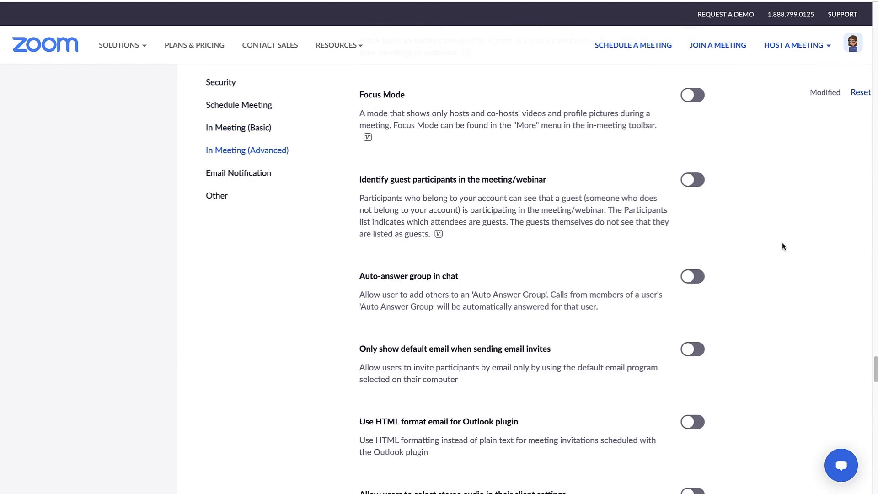
click(686, 100)
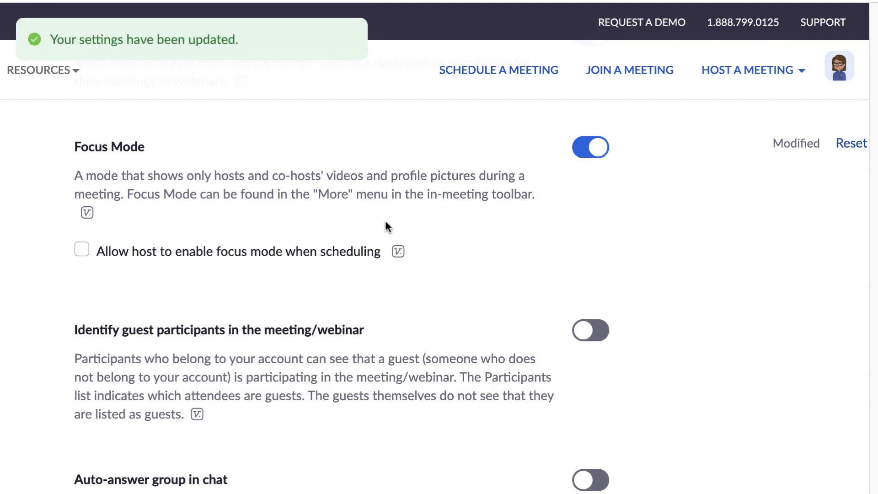
click(82, 250)
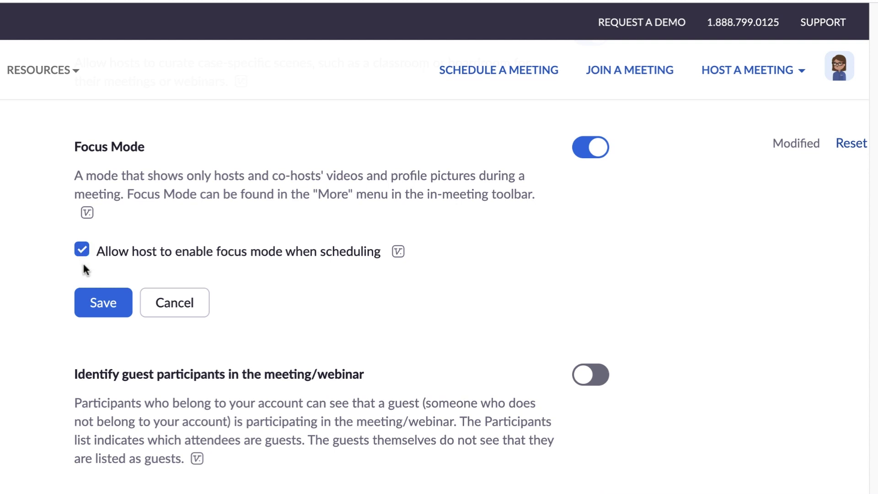
click(91, 302)
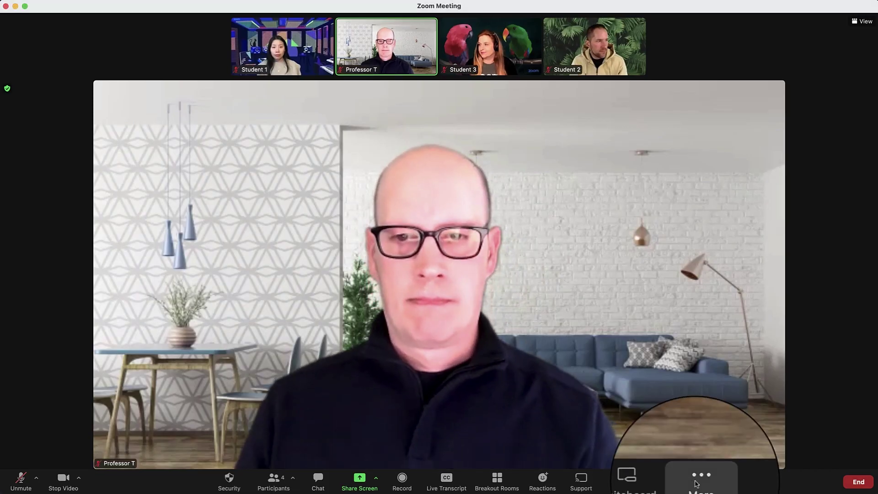
Start Focus Mode from the More menu, confirm it, and choose Later on the unmute prompt.
click(695, 483)
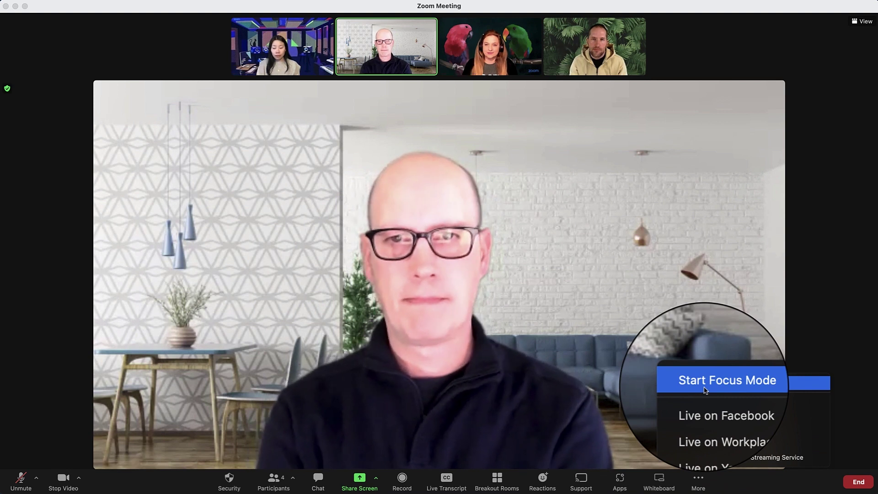
click(705, 389)
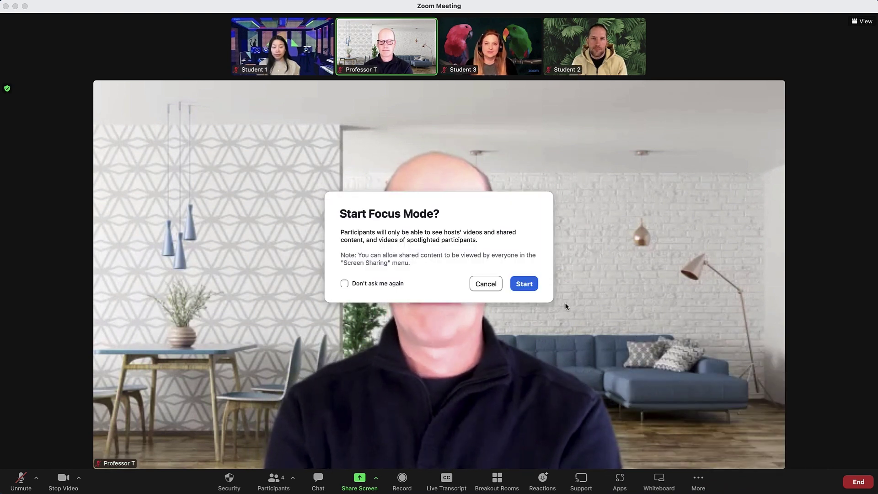
click(524, 284)
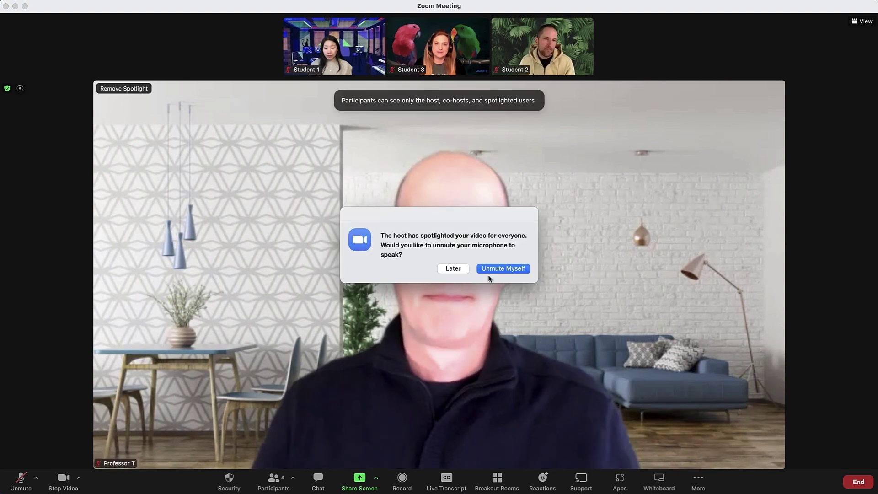
click(453, 268)
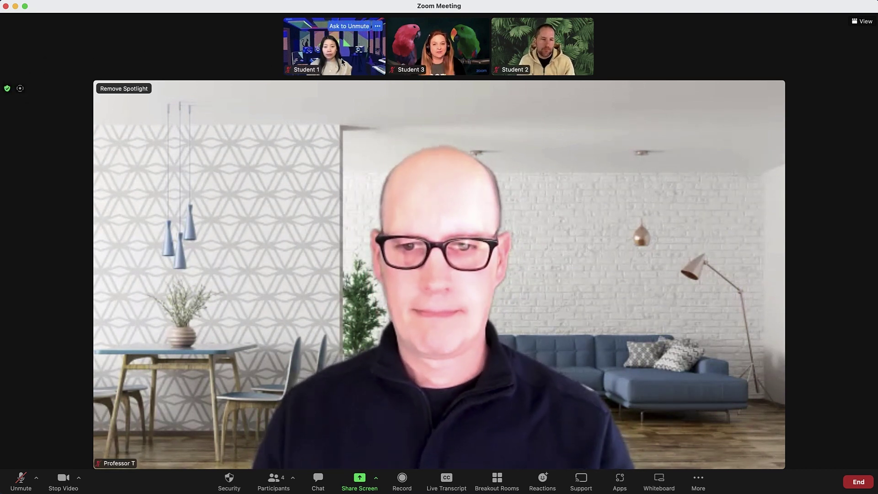
Display the student's Zoom window with its Focus Mode notice banner.
mouse_move(544, 75)
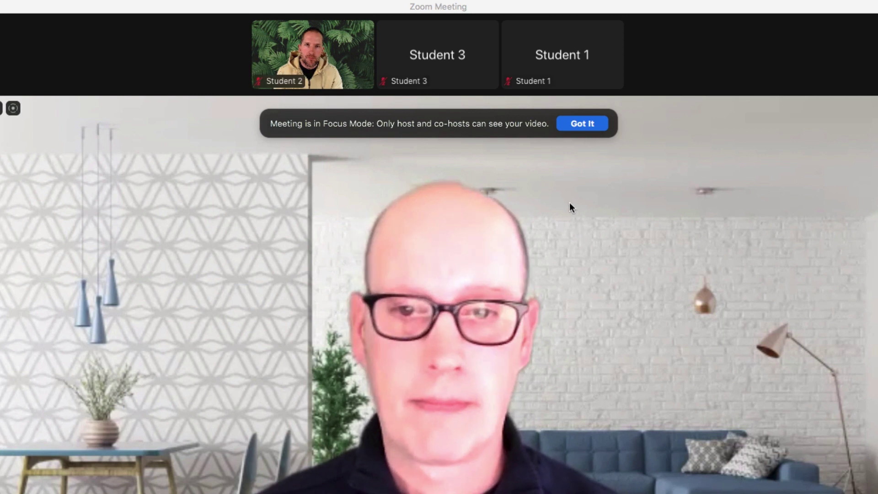
As the student, choose Got It on the Focus Mode banner, send a laughing emoji, and raise a hand.
click(578, 127)
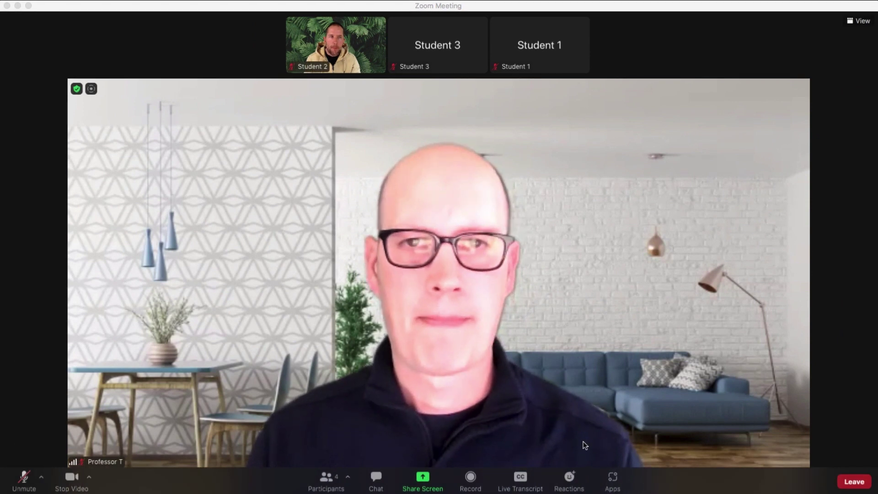
click(572, 478)
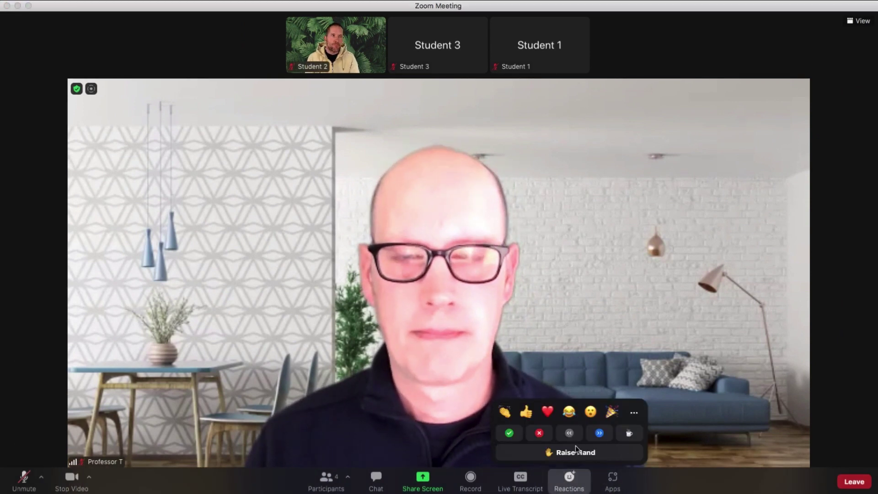
click(570, 414)
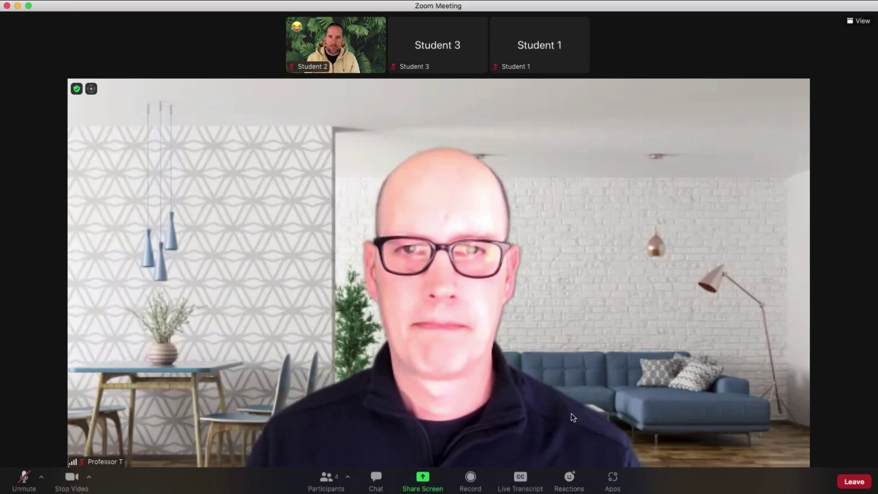
click(570, 478)
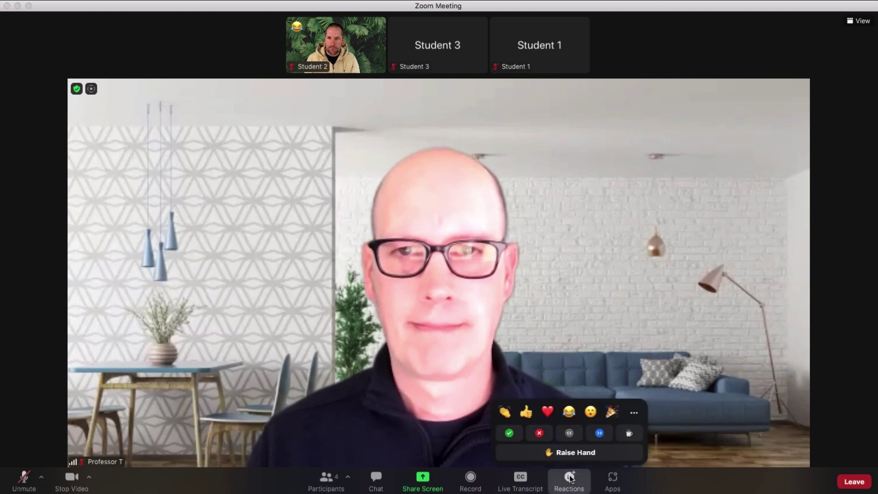
click(570, 457)
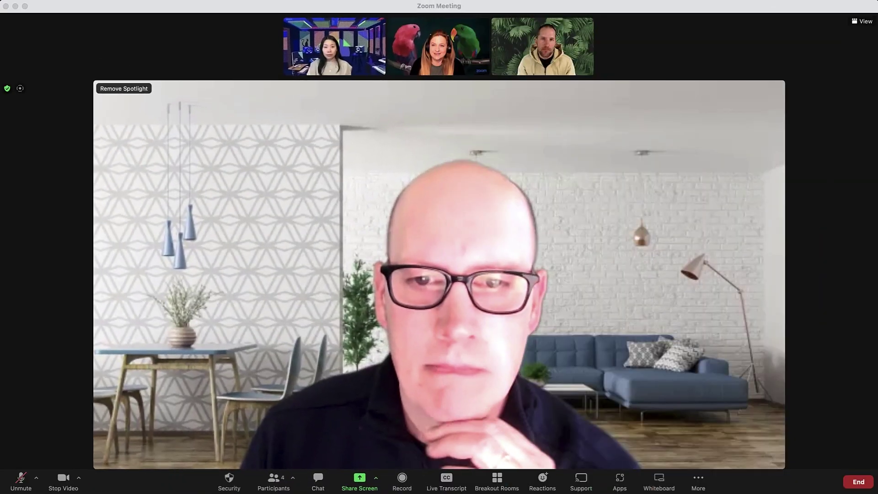
In the Participants panel, uncheck 'Unmute Themselves' under Allow Participants to.
click(273, 480)
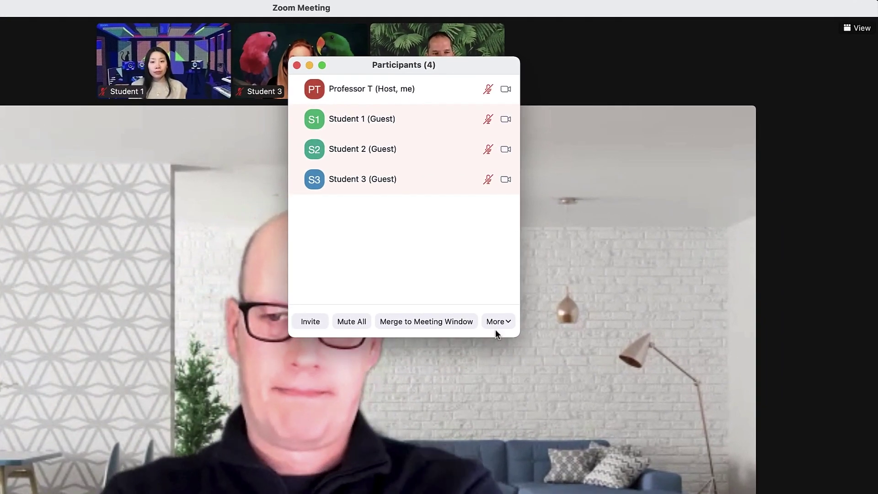
click(498, 320)
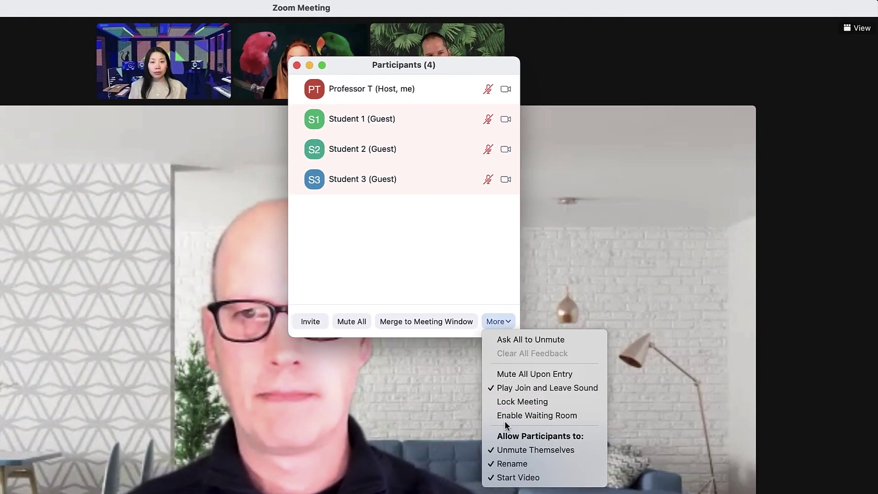
click(503, 449)
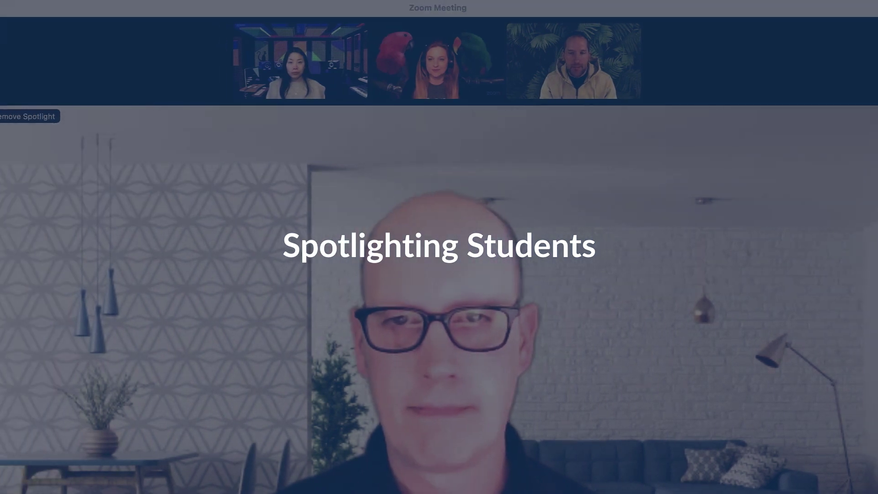
Add Spotlight to Student 1 and Student 3 from their video tile options.
mouse_move(359, 34)
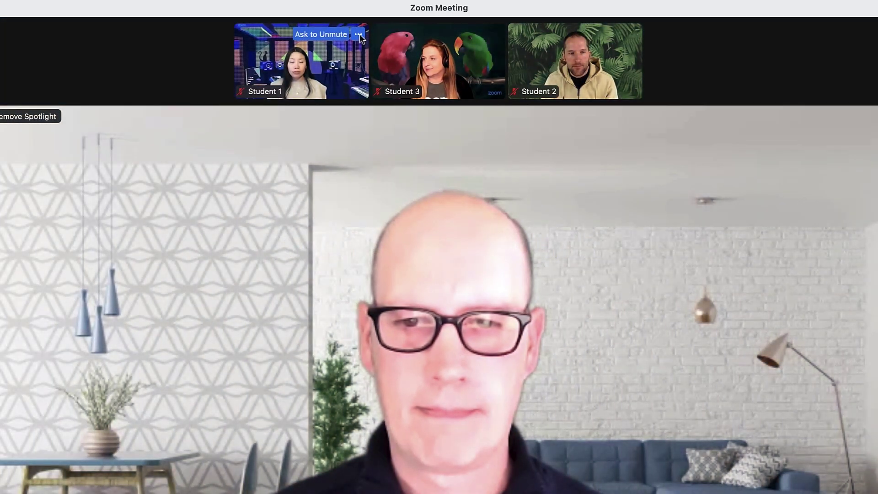
click(359, 34)
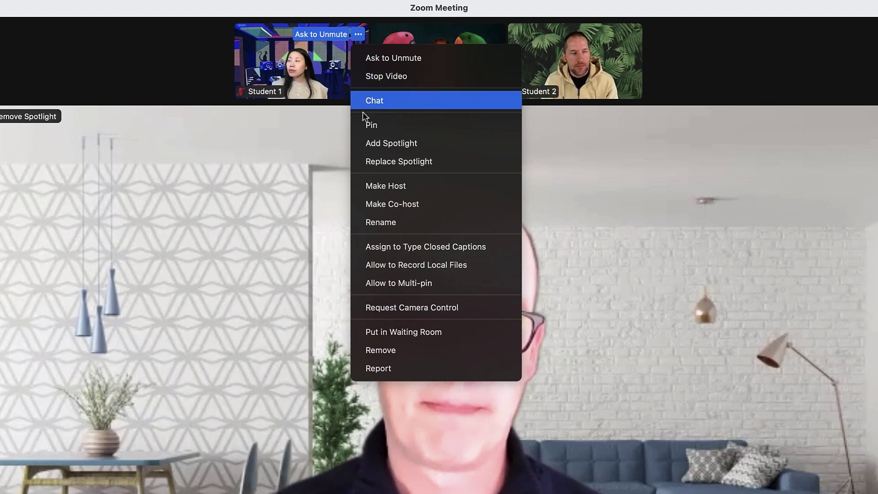
click(368, 142)
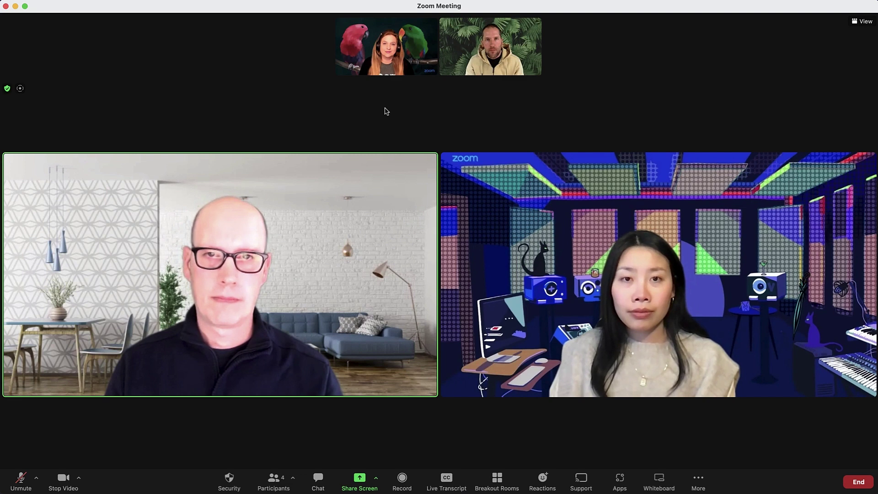
click(429, 27)
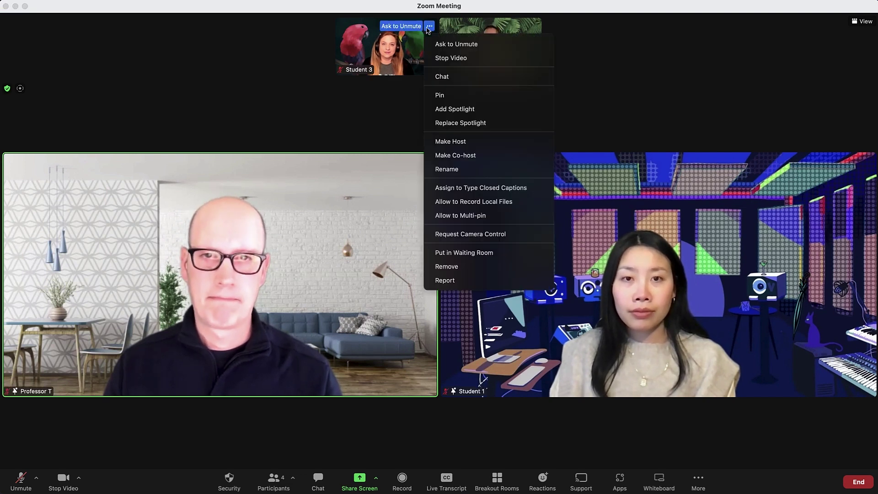
click(446, 110)
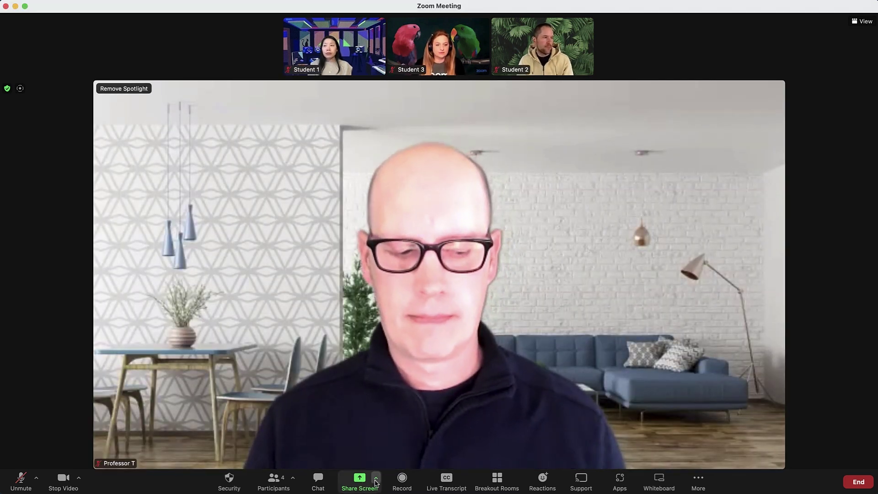
Briefly share the browser showing zoom.us, stop sharing, and reopen the Share Screen options.
click(376, 479)
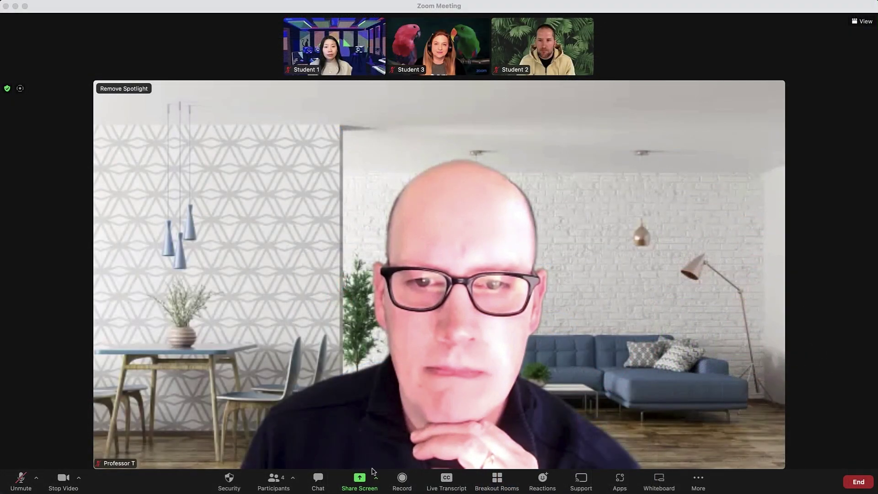
click(376, 478)
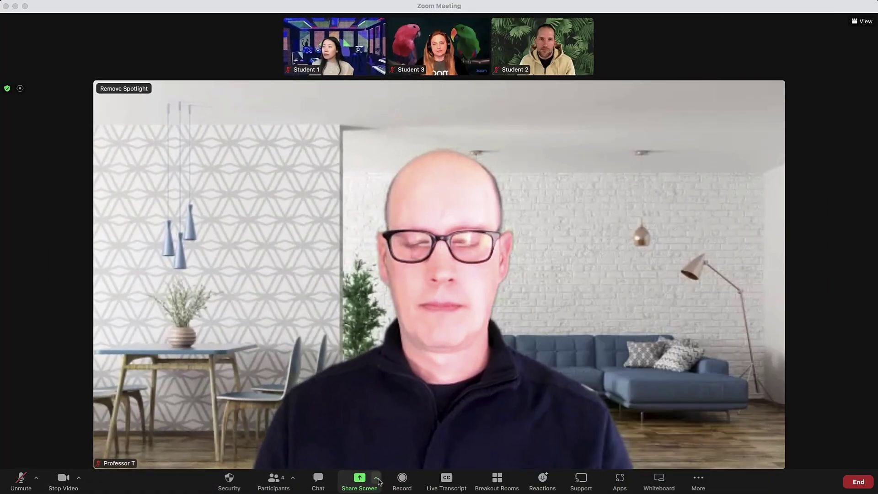
click(377, 479)
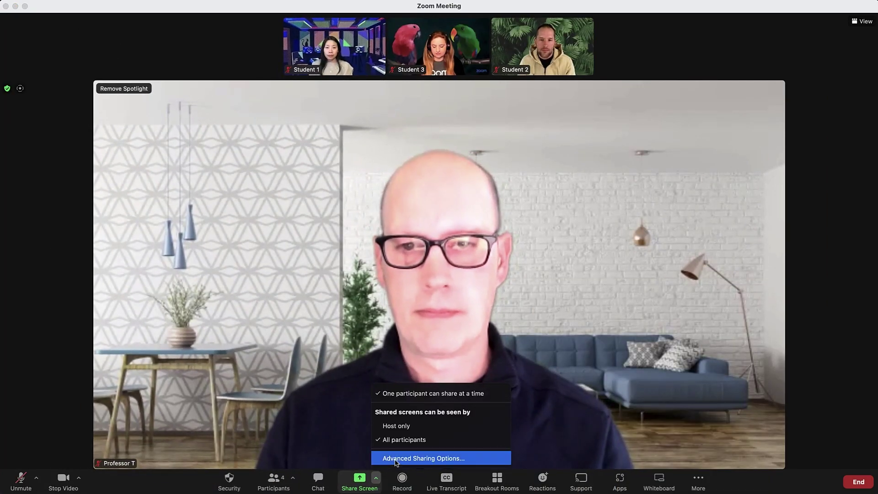
Share Content from 2nd Camera via Advanced Sharing Options, then choose Stop Focus Mode under More.
click(392, 462)
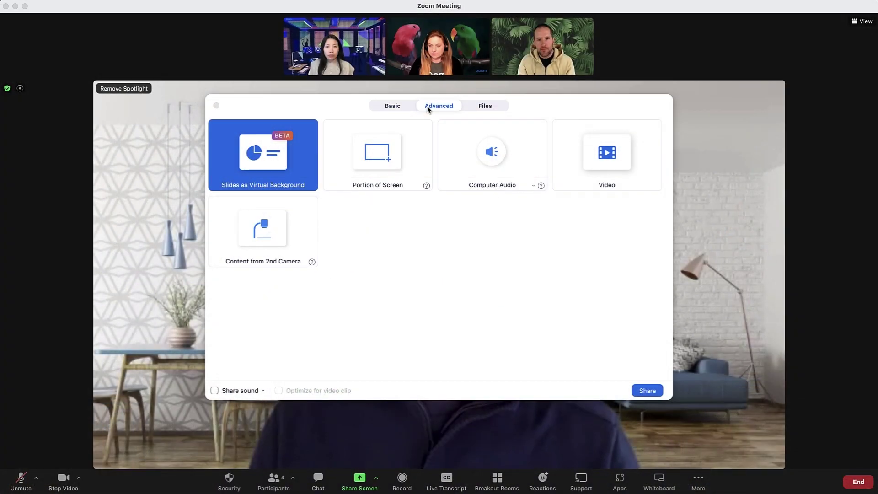
click(262, 242)
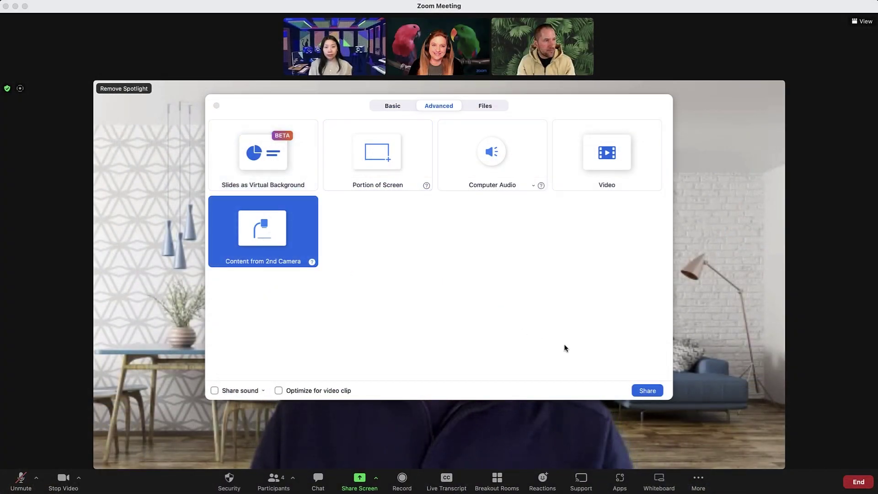
click(646, 391)
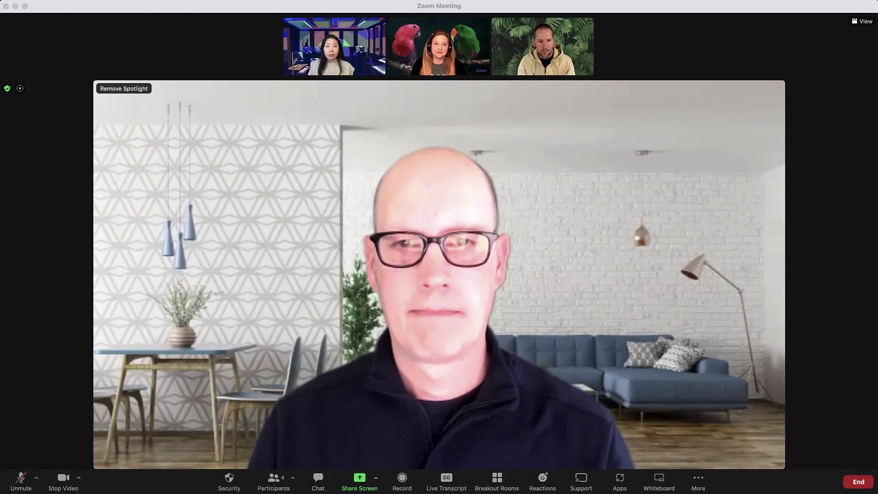
click(699, 482)
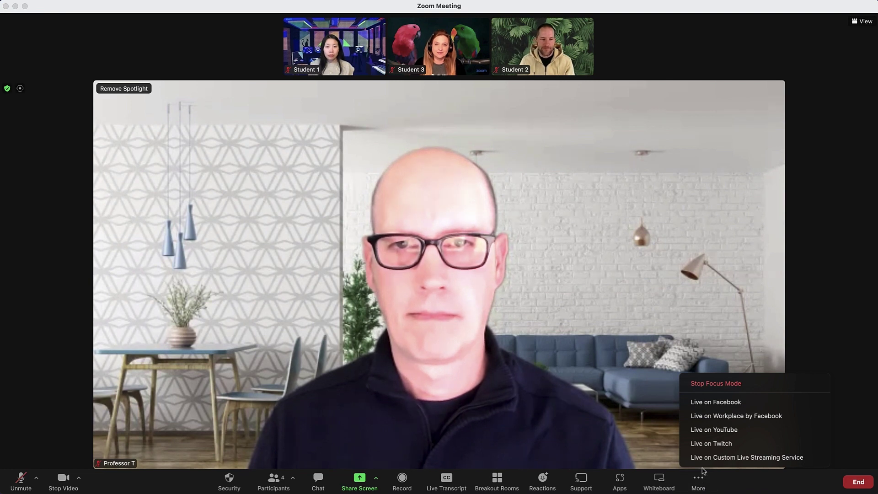
click(715, 387)
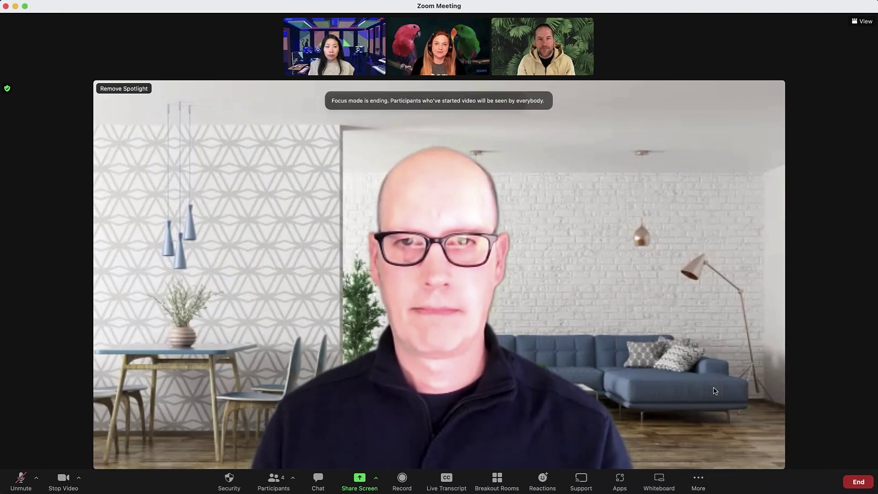